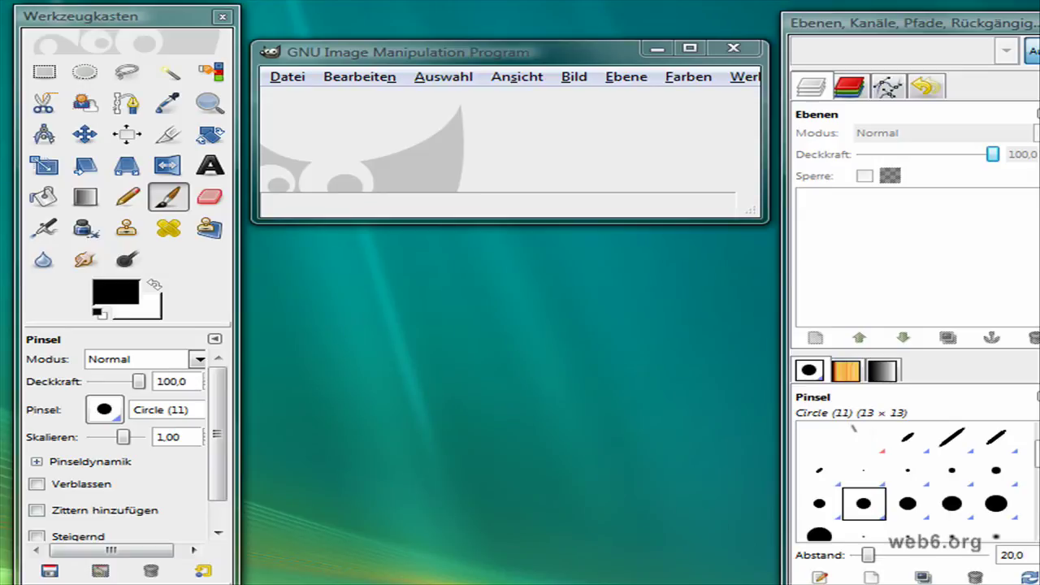
Focus the German-language GIMP main window and move it slightly higher on the desktop.
{"action": "left_click", "coordinate": [565, 56]}
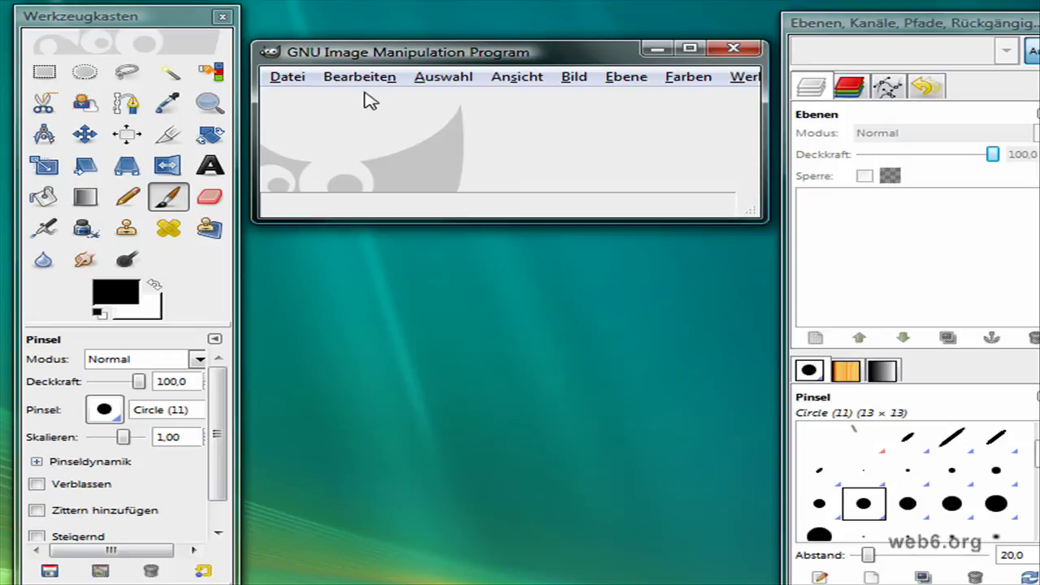
{"action": "mouse_move", "coordinate": [732, 97]}
{"action": "left_click_drag", "start_coordinate": [479, 52], "coordinate": [482, 26]}
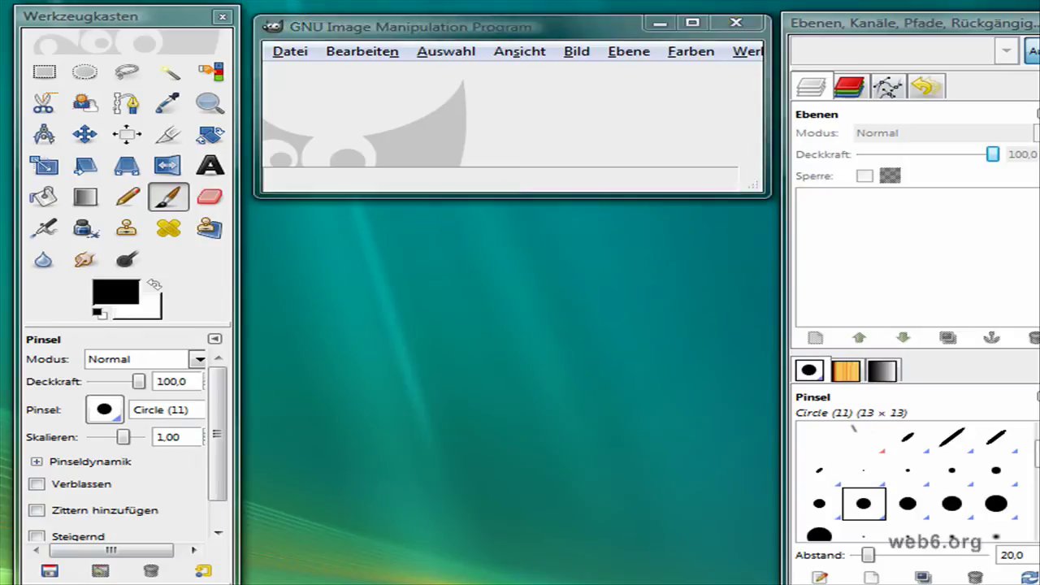
{"action": "key", "text": "alt+Tab"}
Search Google for 'change language gimp' and open the 'Fire up the GIMP' manual chapter.
{"action": "left_click", "coordinate": [558, 41]}
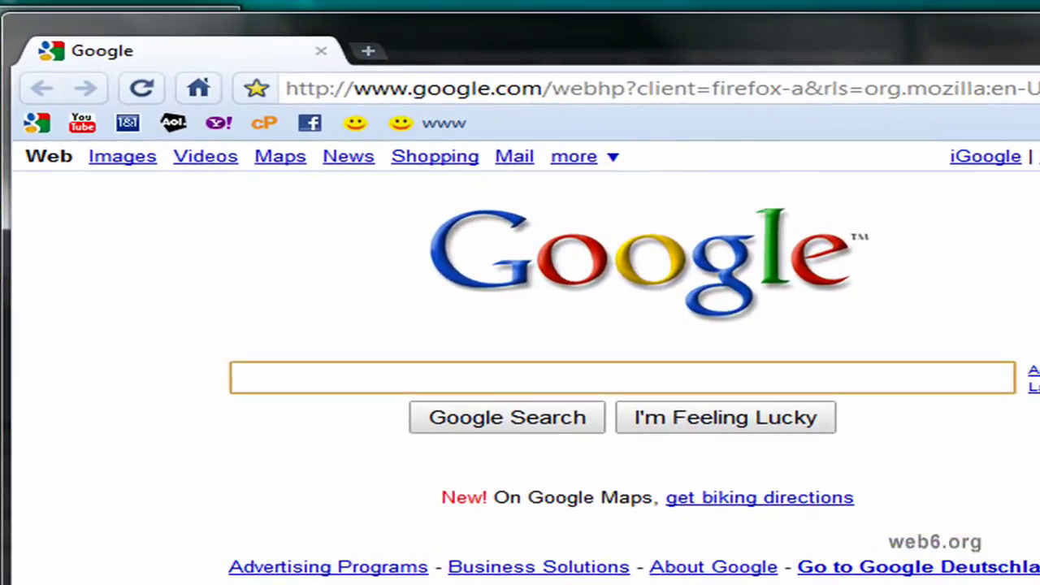
{"action": "type", "text": "change"}
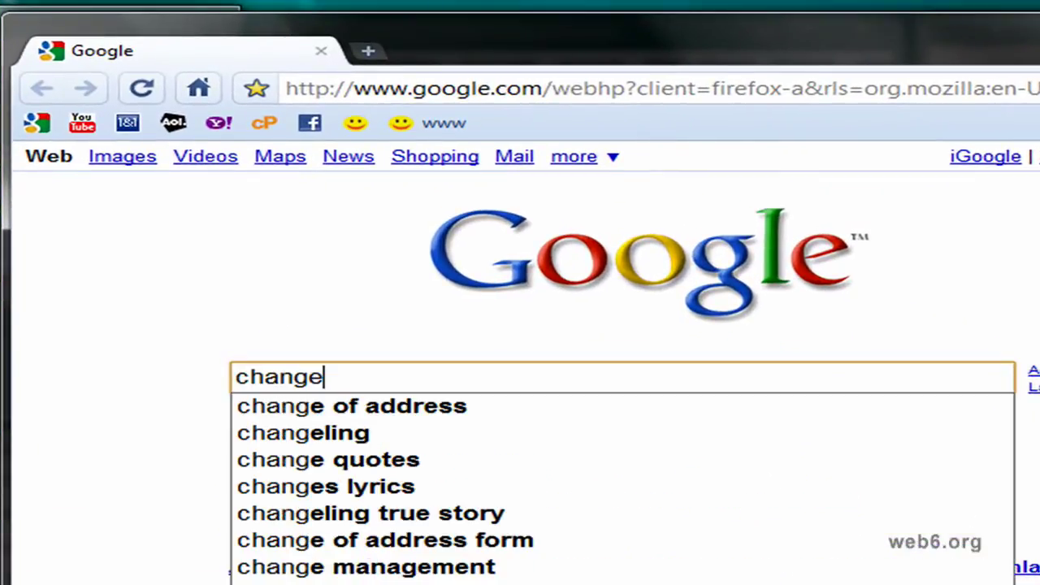
{"action": "type", "text": " language gu"}
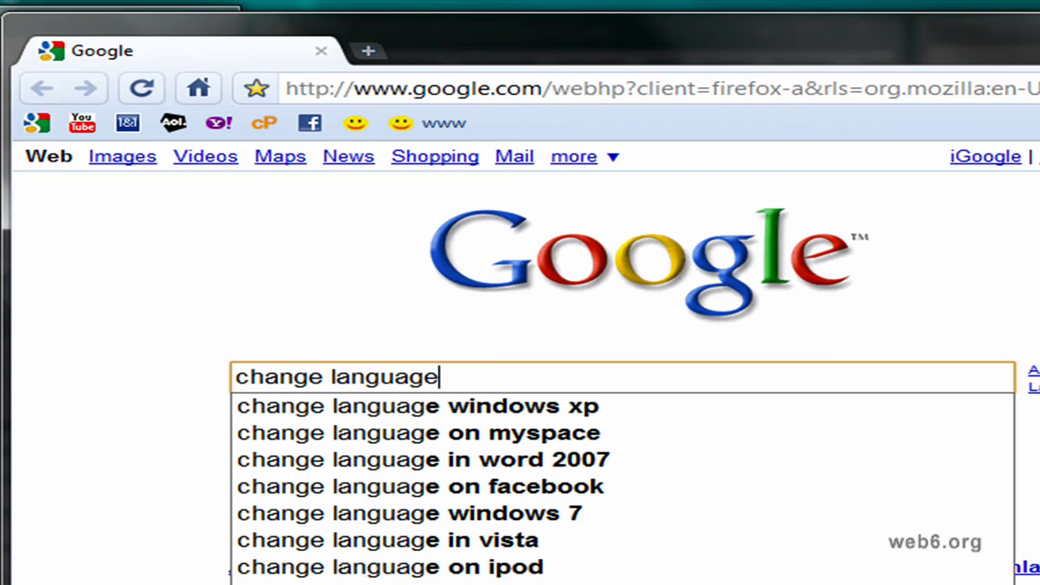
{"action": "key", "text": "BackSpace"}
{"action": "type", "text": "imp"}
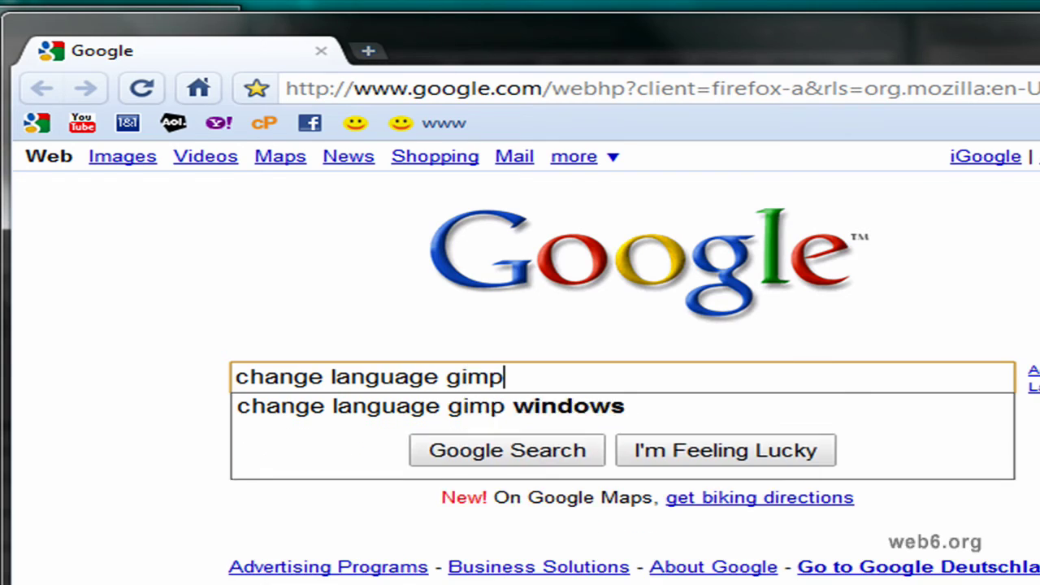
{"action": "key", "text": "Return"}
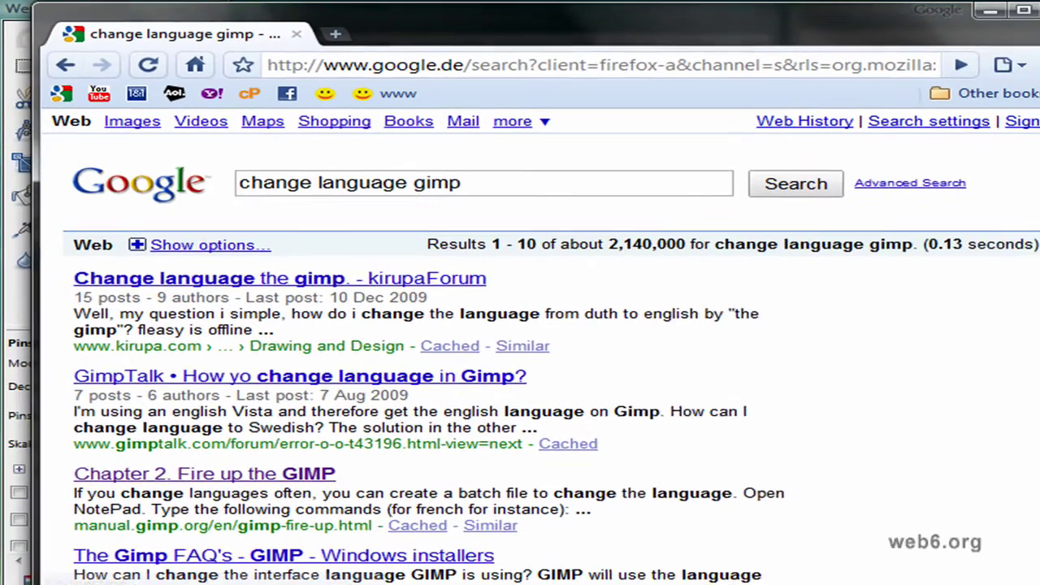
{"action": "scroll", "coordinate": [479, 386], "scroll_direction": "down", "scroll_amount": 5}
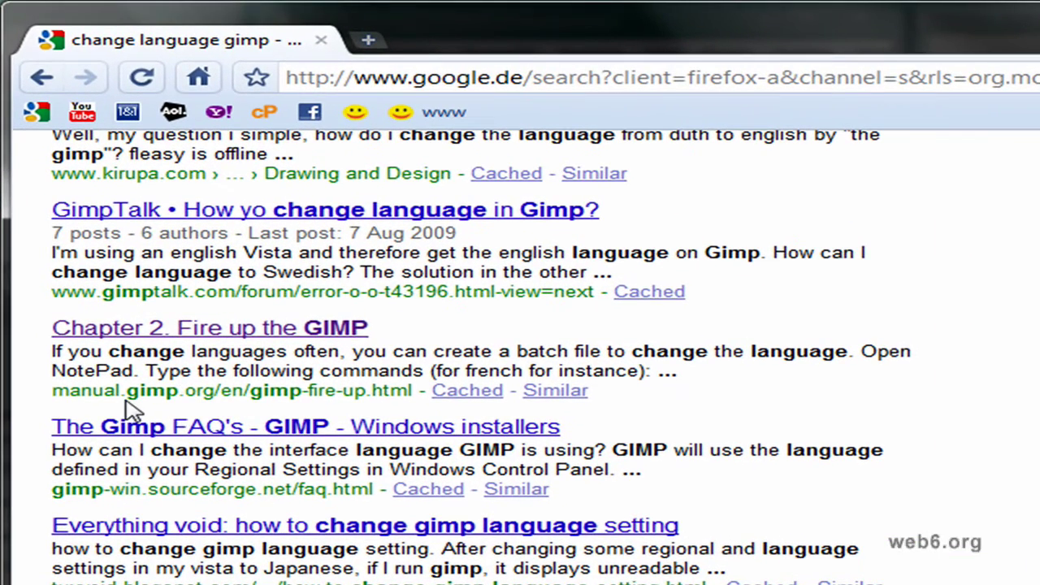
{"action": "left_click", "coordinate": [244, 332]}
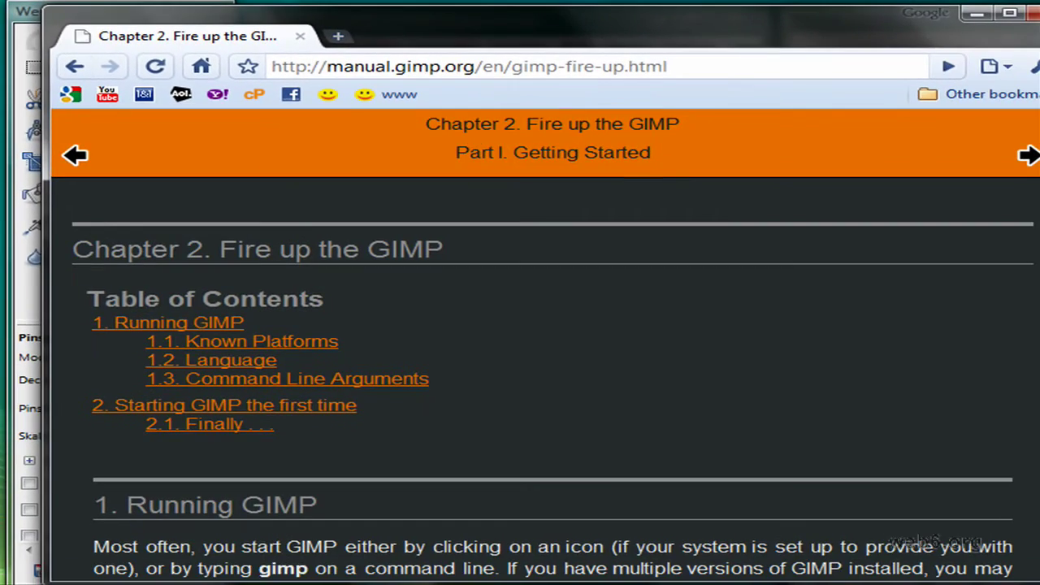
Scroll to the manual's 1.2 Language section and highlight its Windows XP heading.
{"action": "scroll", "coordinate": [520, 341], "scroll_direction": "down", "scroll_amount": 5}
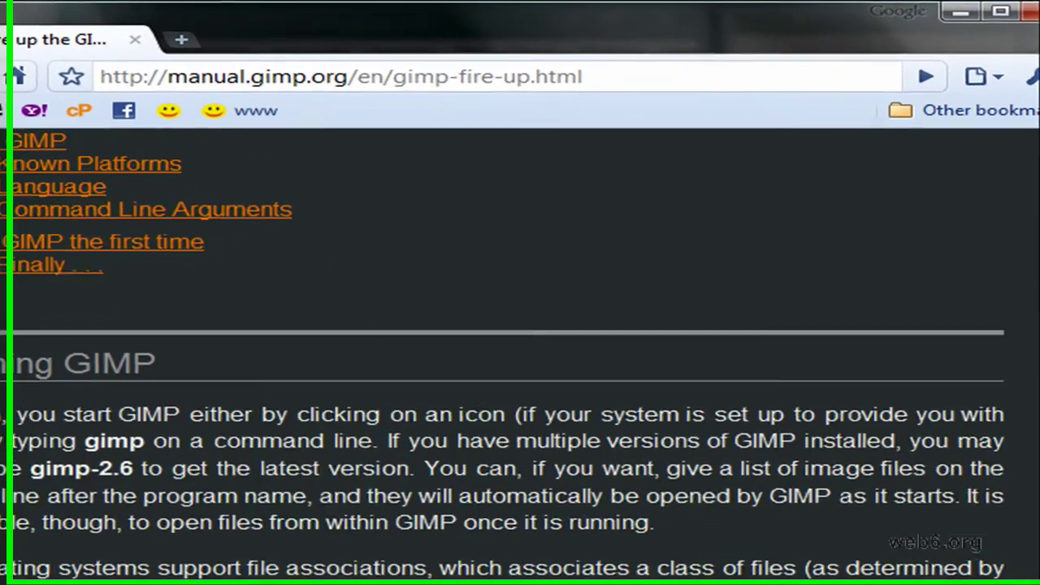
{"action": "scroll", "coordinate": [502, 354], "scroll_direction": "down", "scroll_amount": 10}
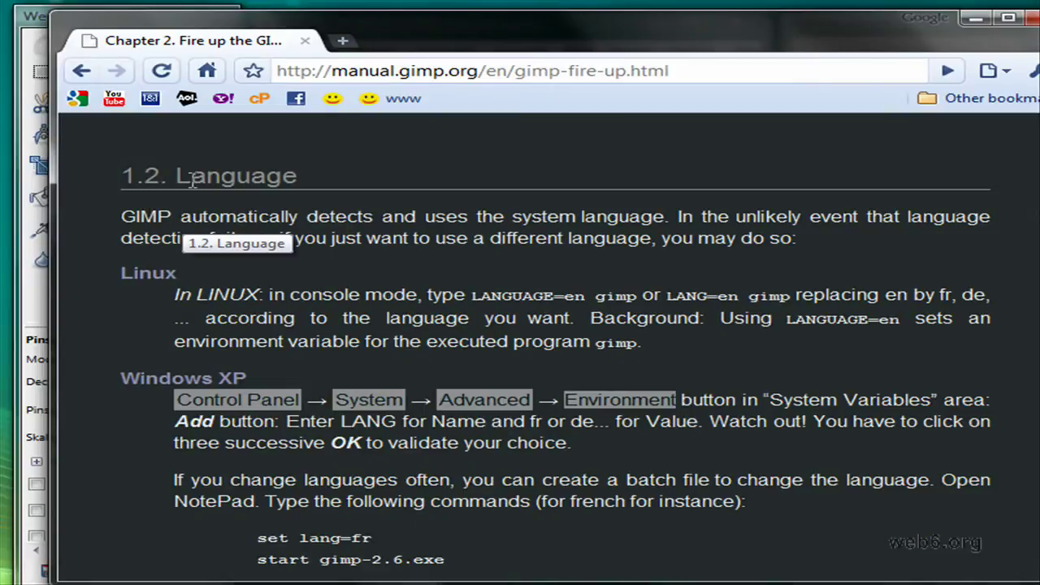
{"action": "left_click_drag", "start_coordinate": [125, 175], "coordinate": [341, 174]}
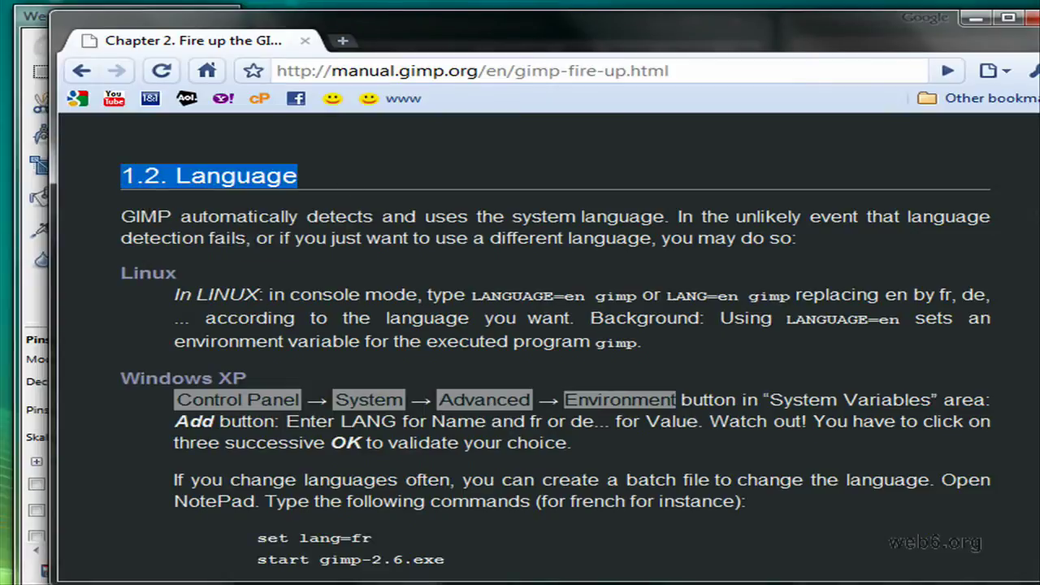
{"action": "scroll", "coordinate": [524, 345], "scroll_direction": "down", "scroll_amount": 1}
{"action": "left_click_drag", "start_coordinate": [122, 290], "coordinate": [285, 302]}
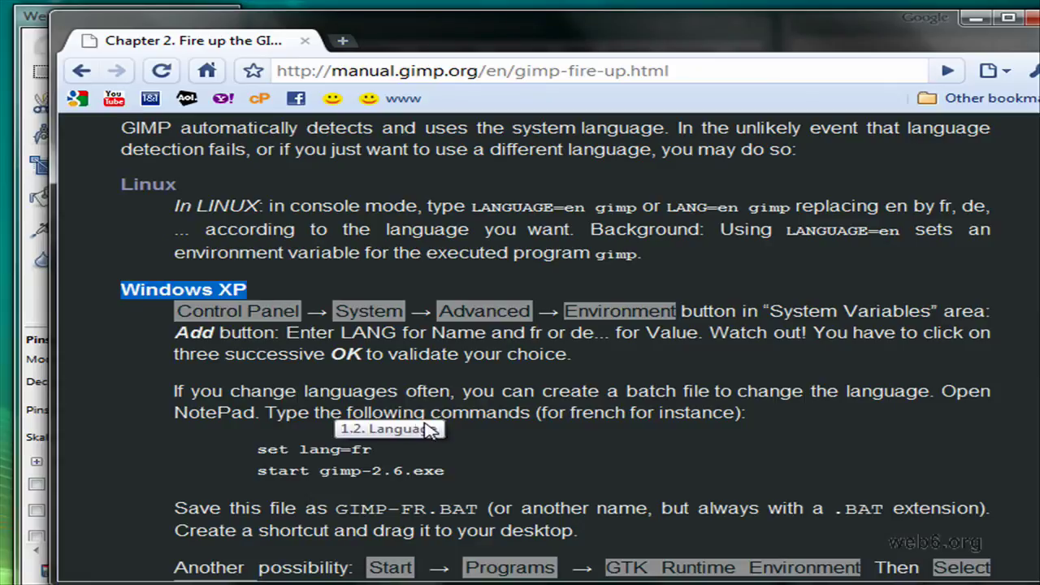
Highlight the 'set lang=fr' and 'start gimp-2.6.exe' batch-file command lines.
{"action": "left_click", "coordinate": [484, 476]}
{"action": "left_click_drag", "start_coordinate": [483, 475], "coordinate": [253, 449]}
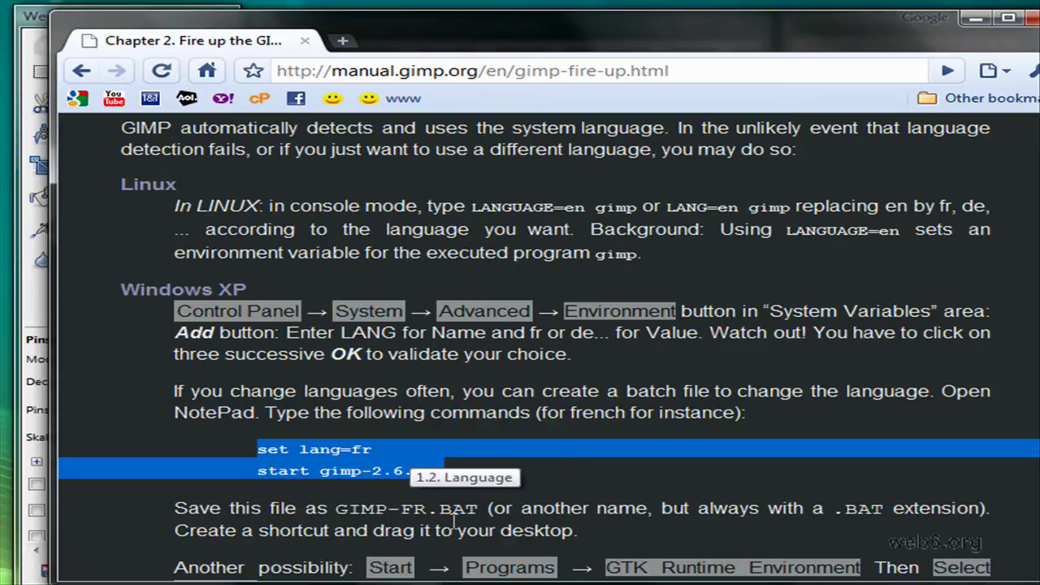
{"action": "left_click", "coordinate": [597, 473]}
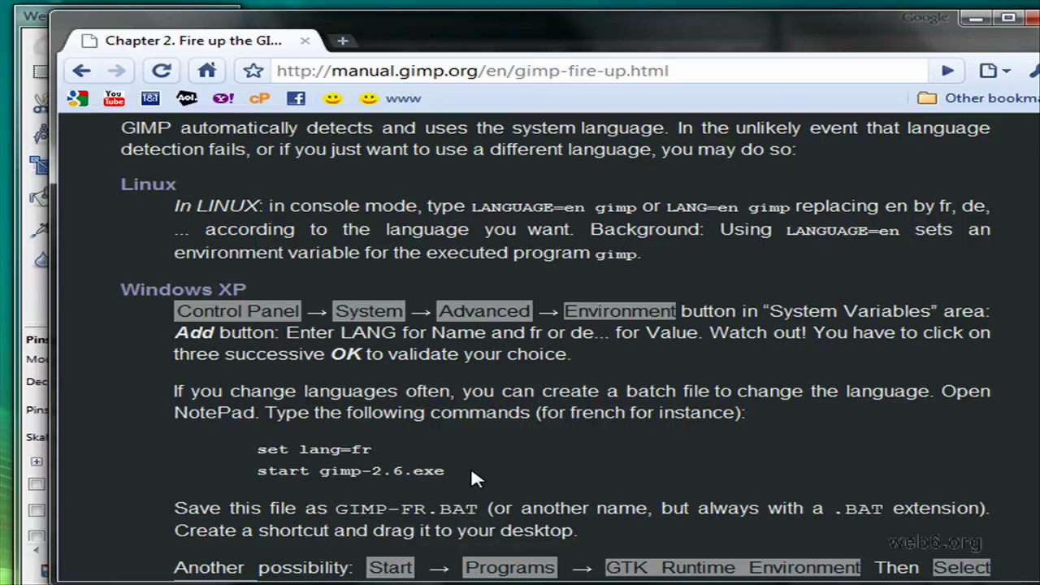
{"action": "left_click_drag", "start_coordinate": [471, 471], "coordinate": [211, 453]}
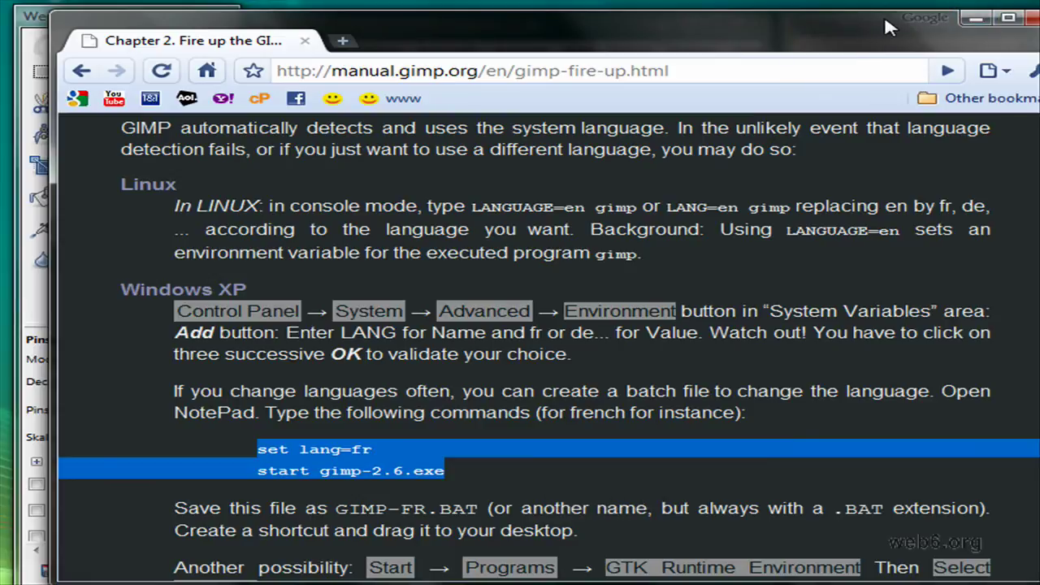
{"action": "left_click_drag", "start_coordinate": [873, 21], "coordinate": [836, 34]}
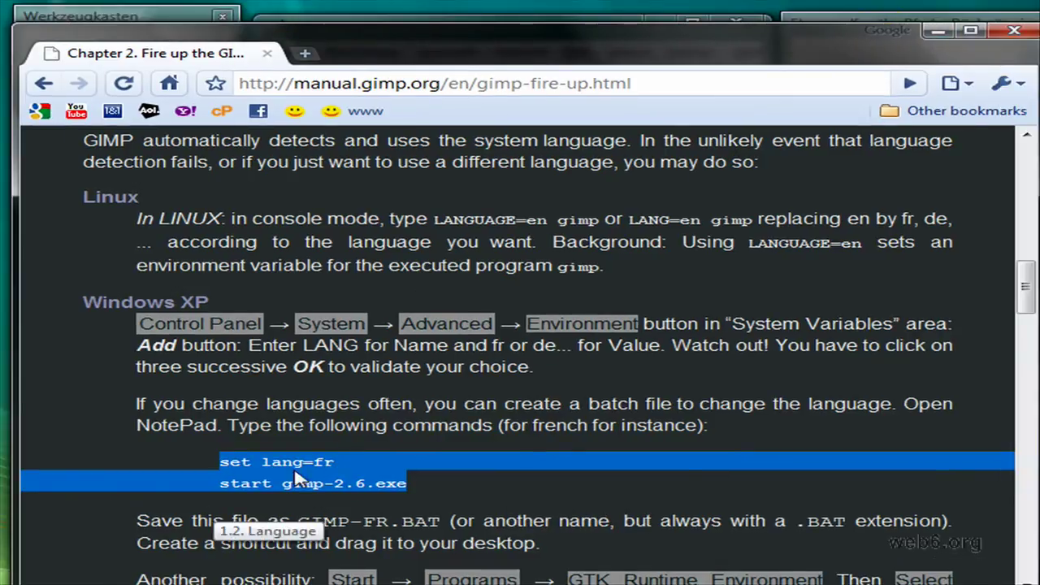
Close the Chrome window and bring the GIMP main window back to the front.
{"action": "left_click", "coordinate": [1015, 31]}
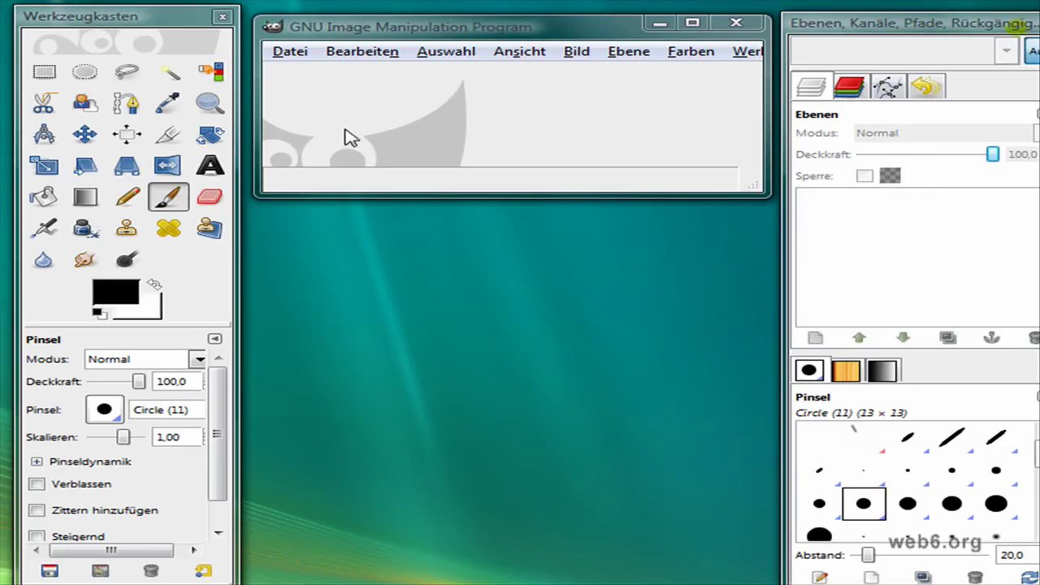
{"action": "left_click", "coordinate": [495, 32]}
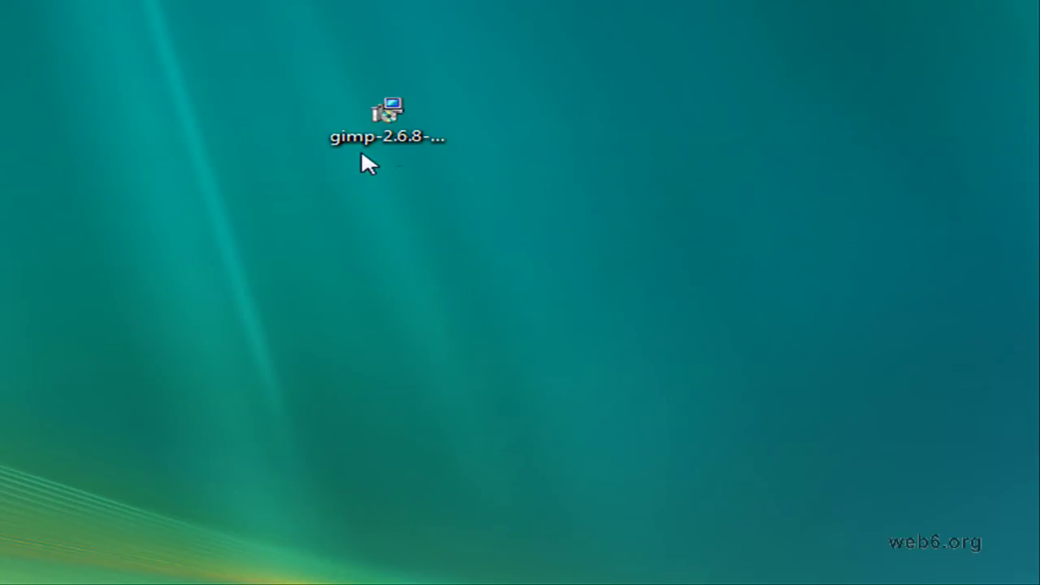
Launch gimp-2.6.8-i686-setup.exe from the desktop and allow it past the security warning.
{"action": "left_click", "coordinate": [395, 116]}
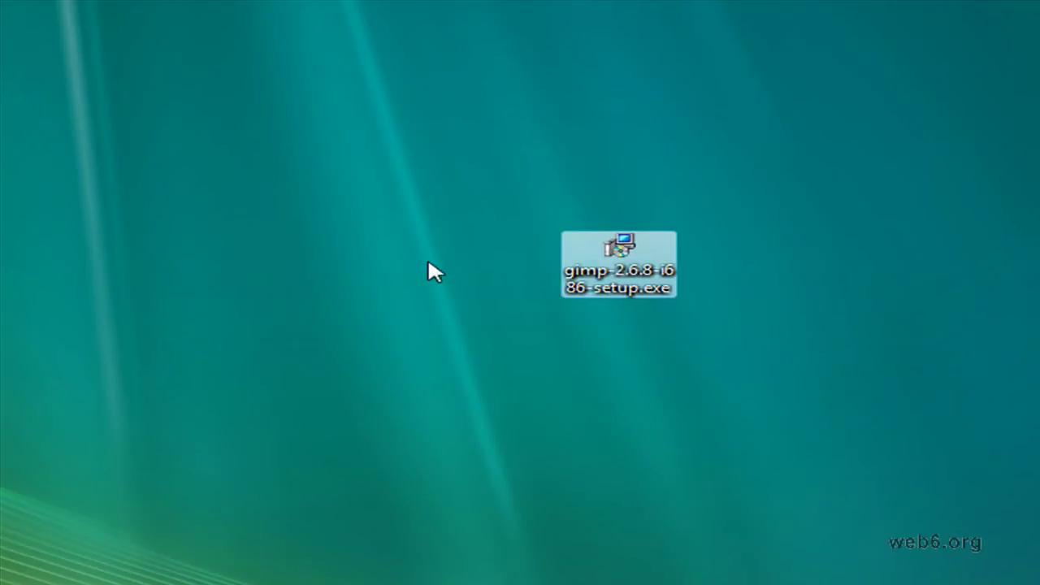
{"action": "double_click", "coordinate": [610, 254]}
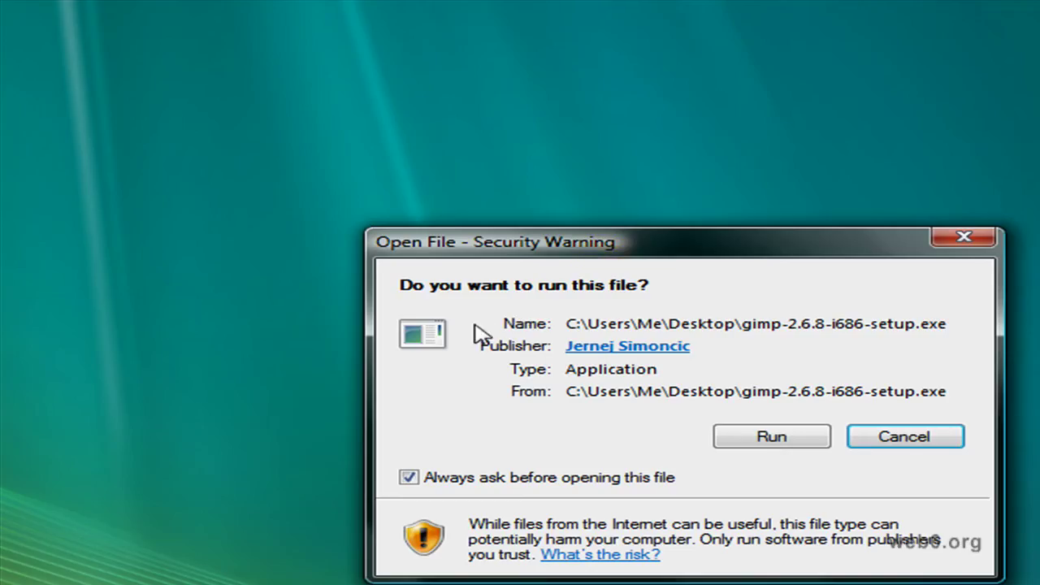
{"action": "left_click_drag", "start_coordinate": [763, 244], "coordinate": [705, 139]}
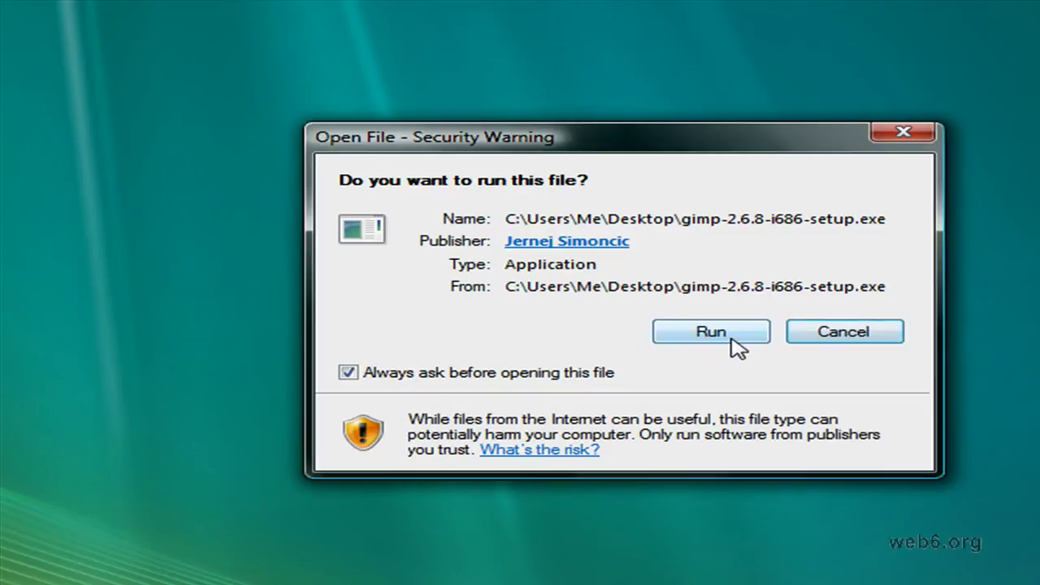
{"action": "left_click", "coordinate": [731, 339]}
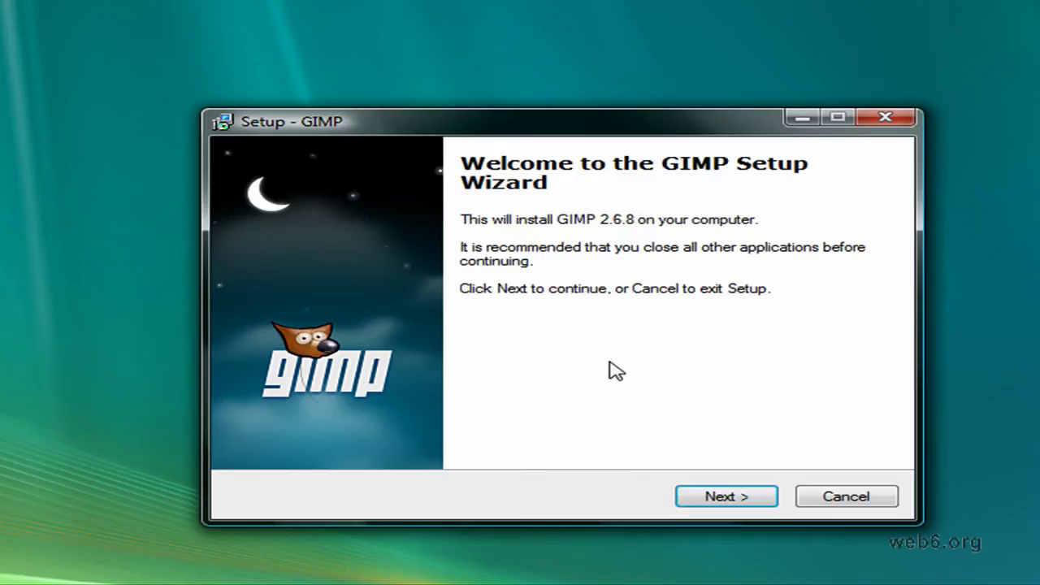
Pass the welcome and license pages, choose Customize, and keep C:\Program Files\GIMP-2.0 as destination.
{"action": "left_click", "coordinate": [742, 498]}
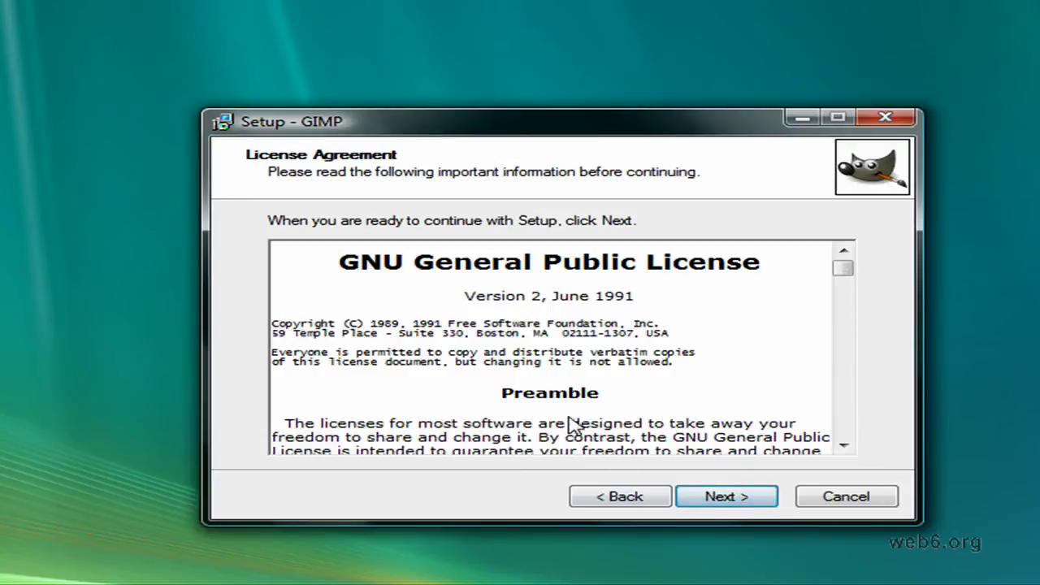
{"action": "left_click", "coordinate": [743, 499]}
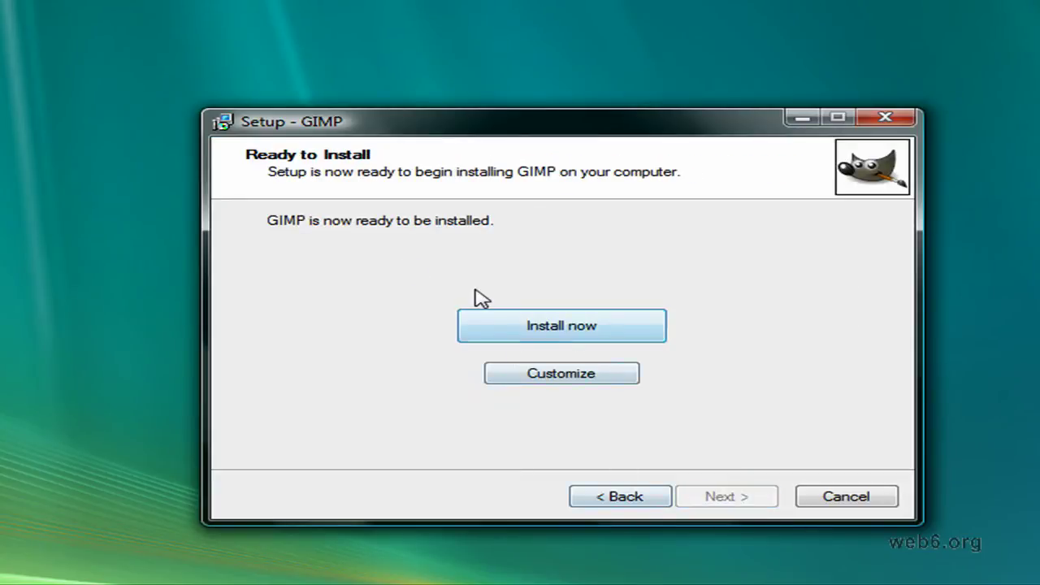
{"action": "left_click_drag", "start_coordinate": [455, 130], "coordinate": [349, 67]}
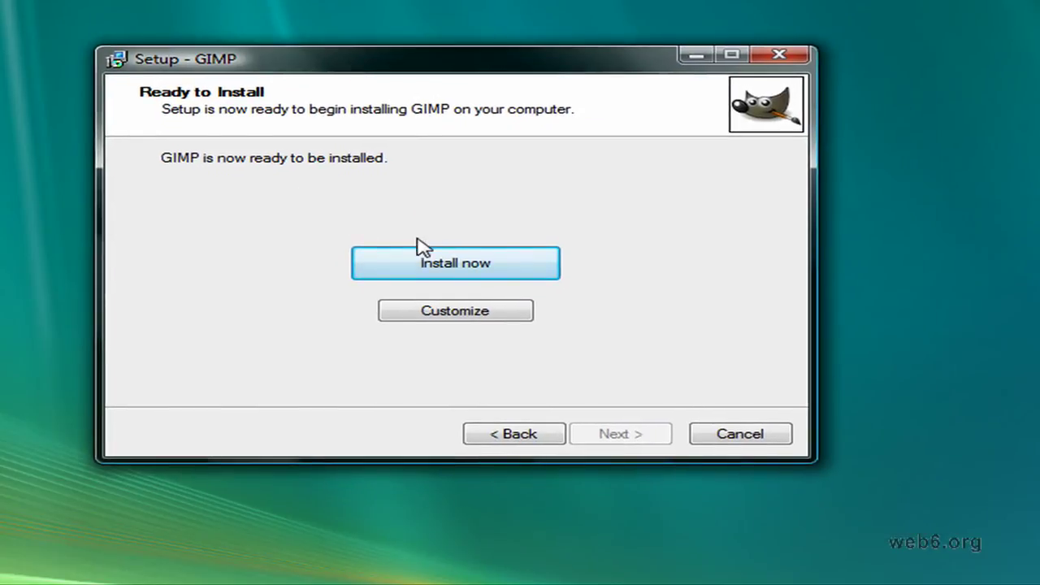
{"action": "left_click", "coordinate": [502, 315]}
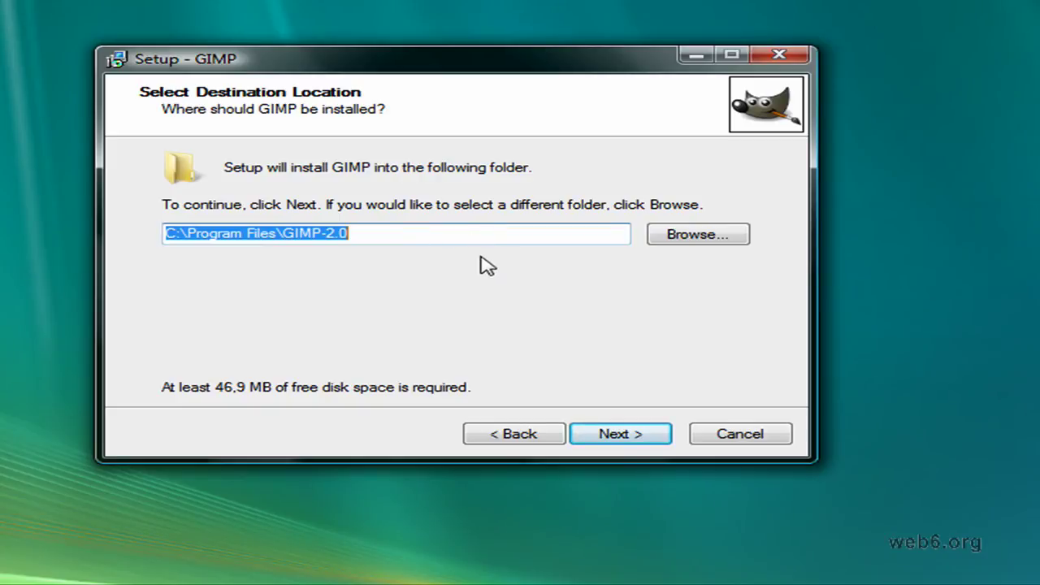
{"action": "left_click", "coordinate": [615, 435]}
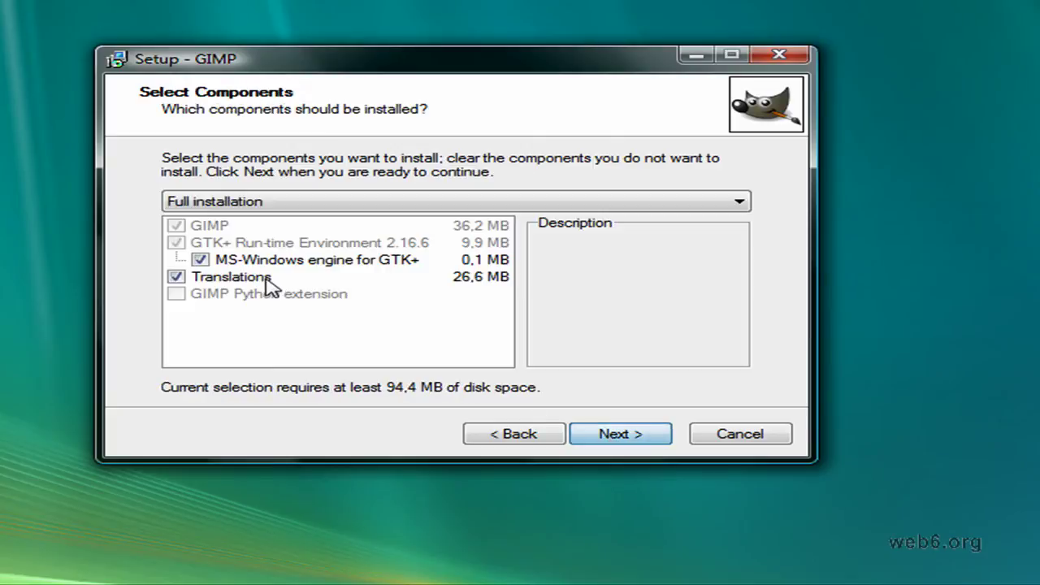
Uncheck Translations for a 46,7 MB Custom installation and move on.
{"action": "left_click", "coordinate": [176, 277]}
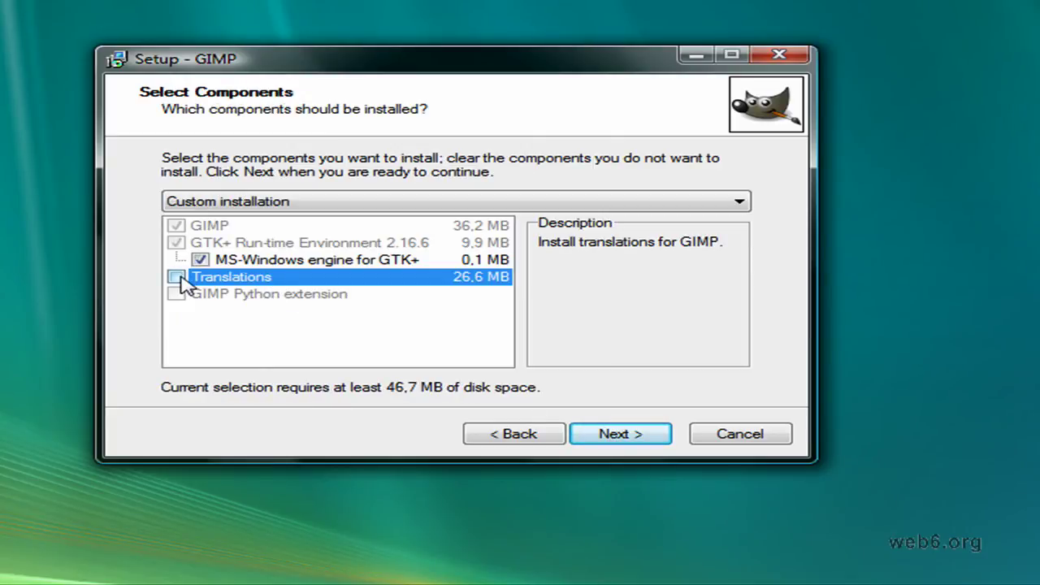
{"action": "left_click", "coordinate": [177, 277]}
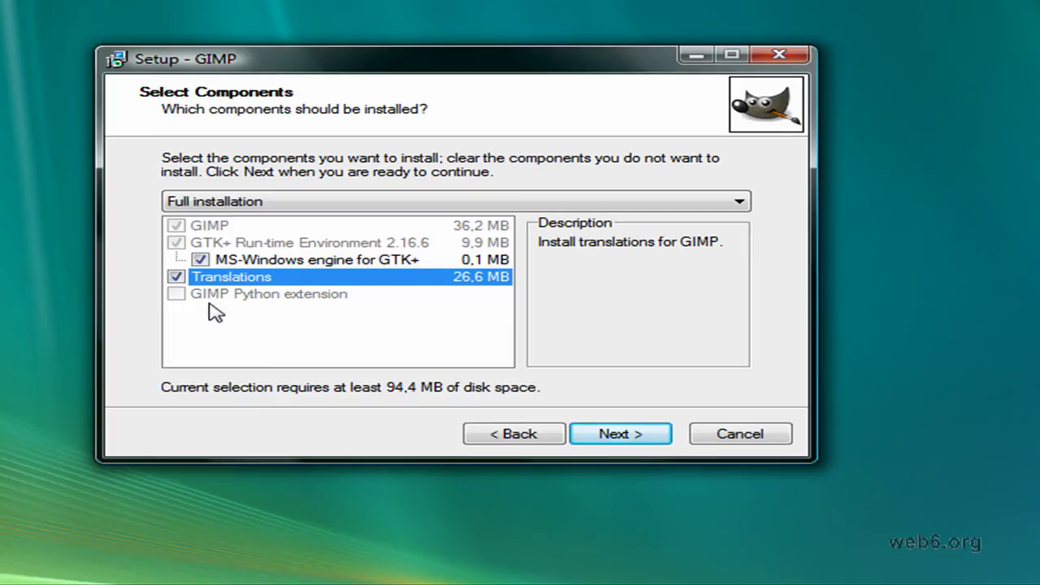
{"action": "left_click", "coordinate": [177, 277]}
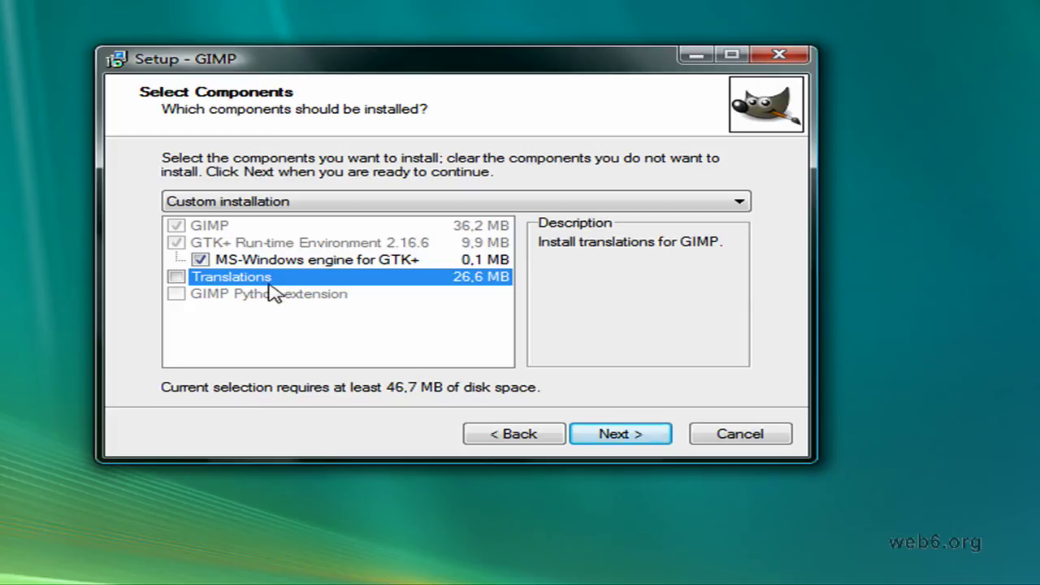
{"action": "left_click", "coordinate": [642, 450]}
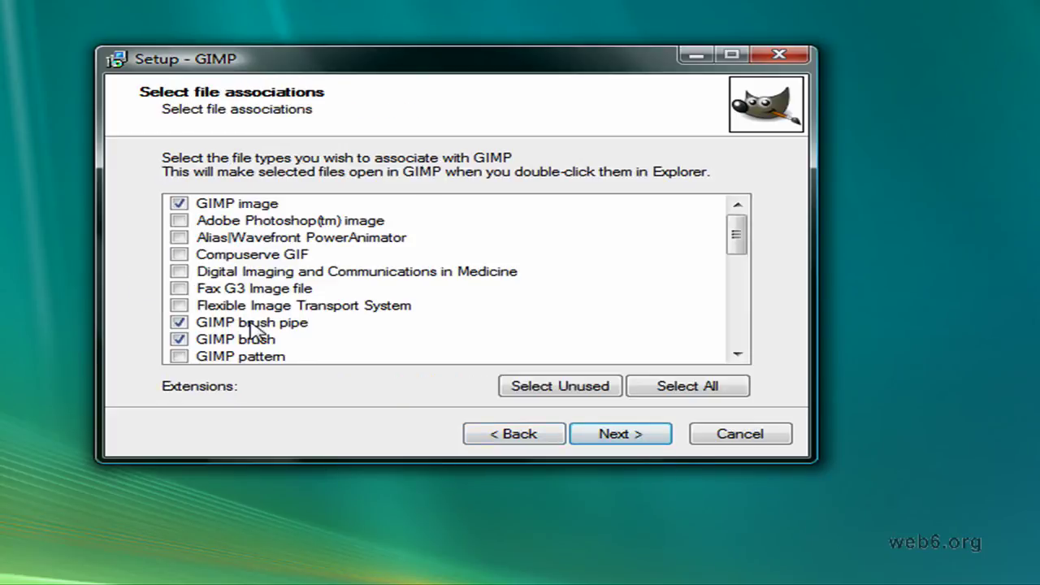
Keep default file associations, Start Menu folder and desktop icon, then install GIMP.
{"action": "left_click", "coordinate": [607, 441]}
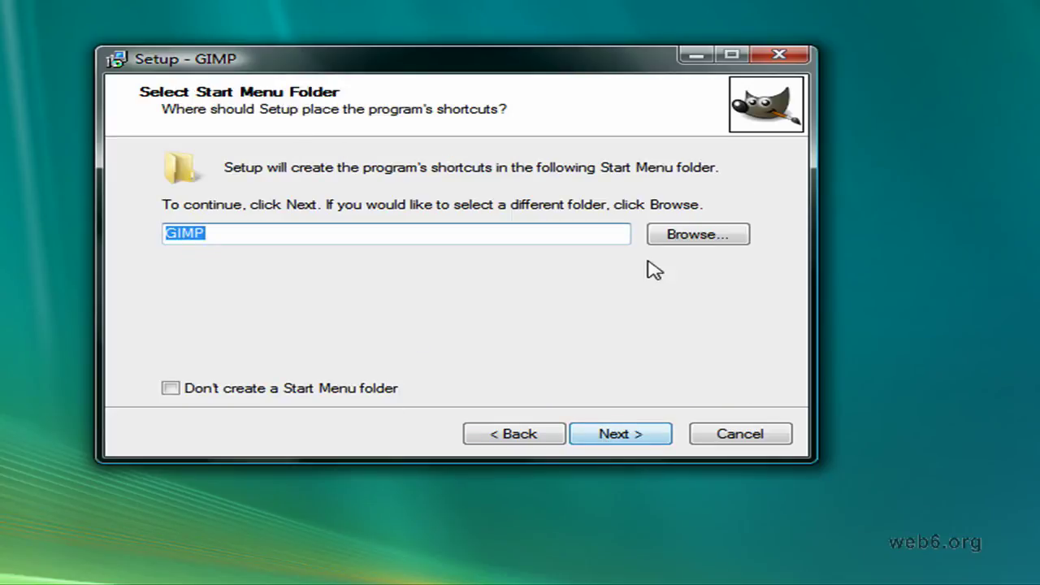
{"action": "left_click", "coordinate": [639, 435]}
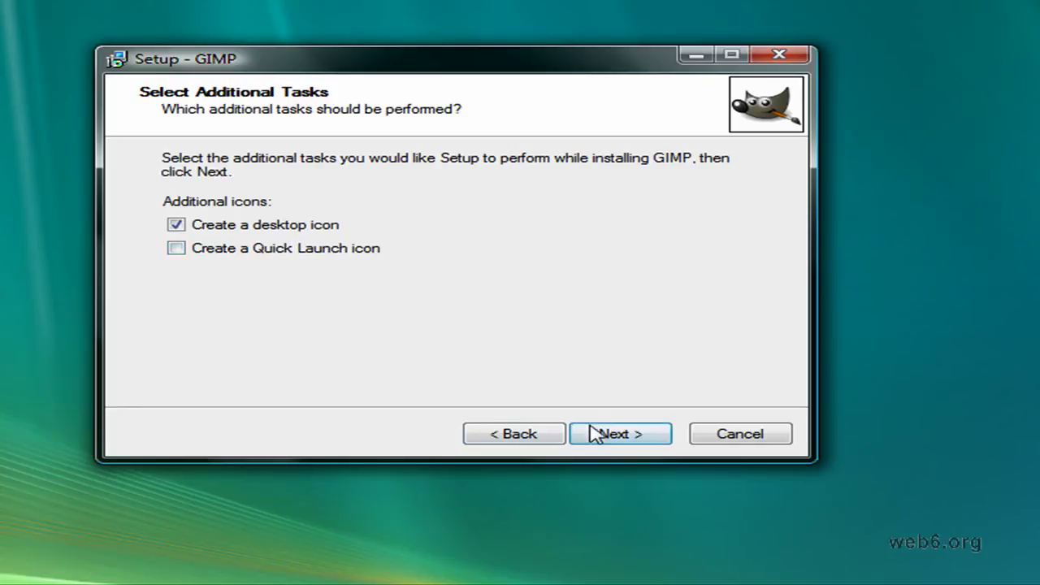
{"action": "left_click", "coordinate": [600, 434]}
{"action": "left_click", "coordinate": [578, 441]}
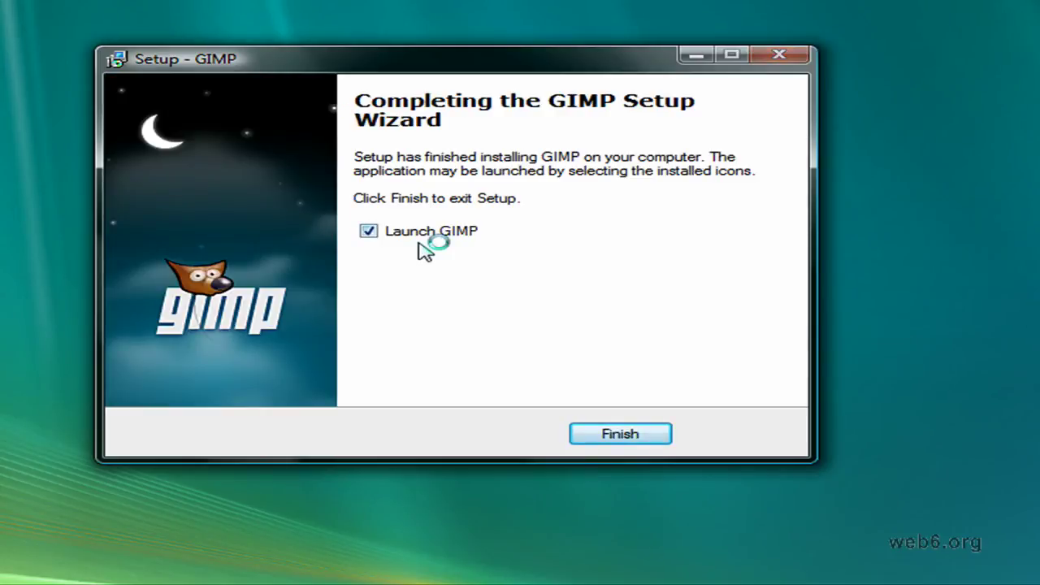
Finish the wizard with Launch GIMP ticked so the English GIMP starts.
{"action": "left_click", "coordinate": [648, 435]}
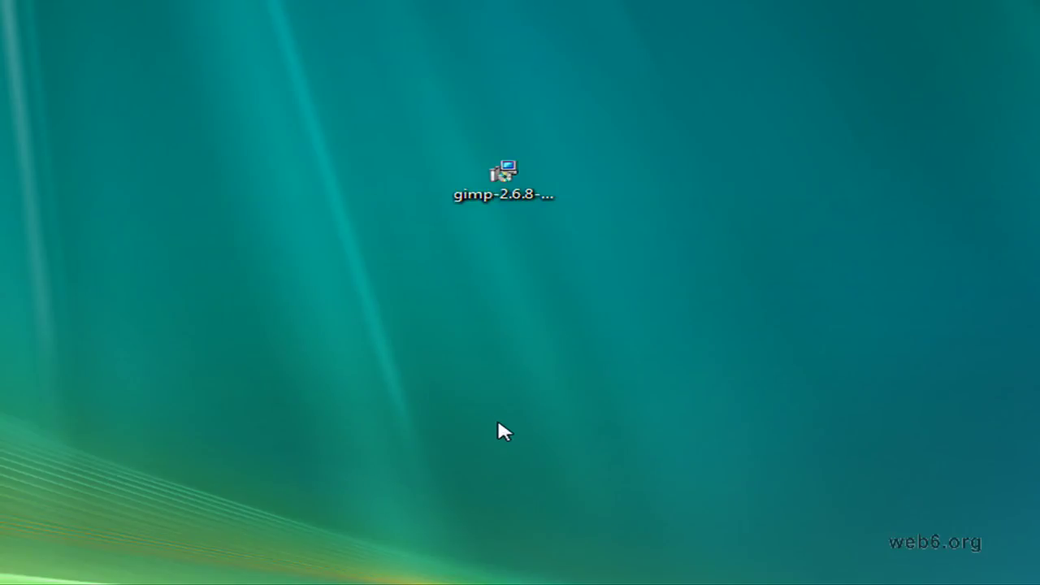